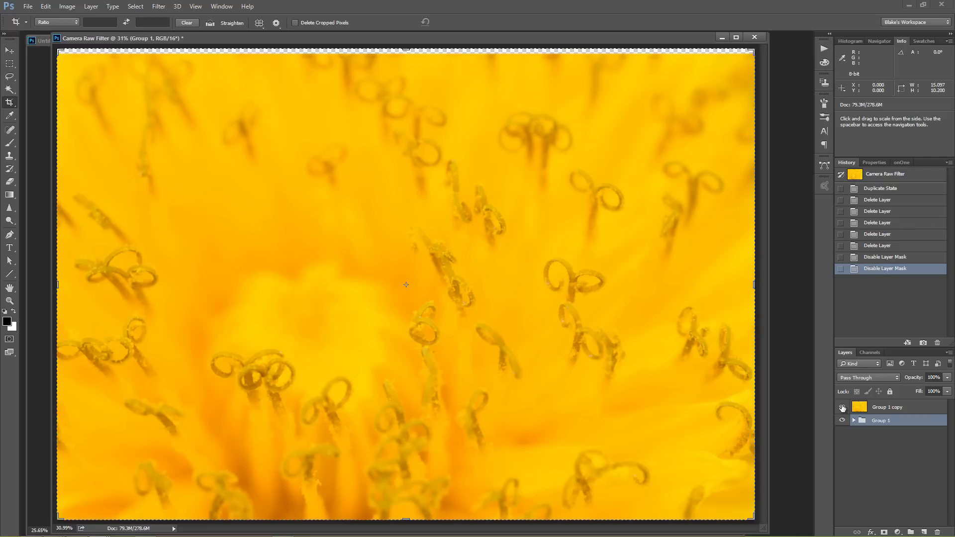
- Toggle Group 1 copy off and on to compare the enhanced dandelion with the original, leaving it visible
left_click(842, 408)
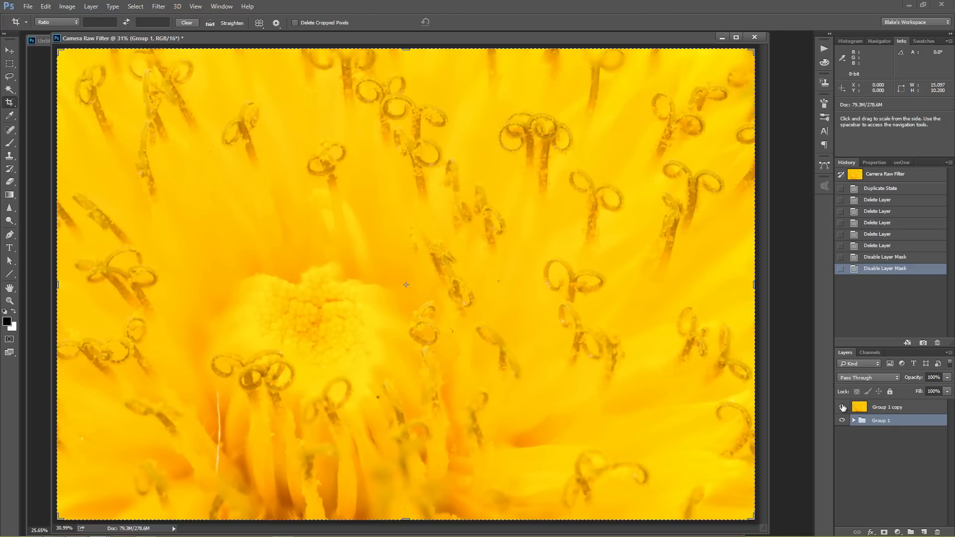
left_click(842, 408)
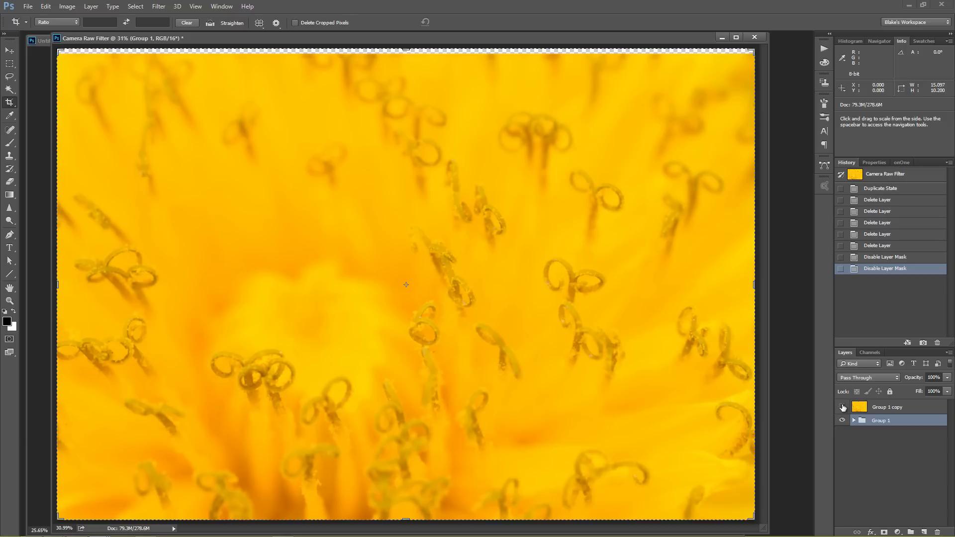
left_click(842, 407)
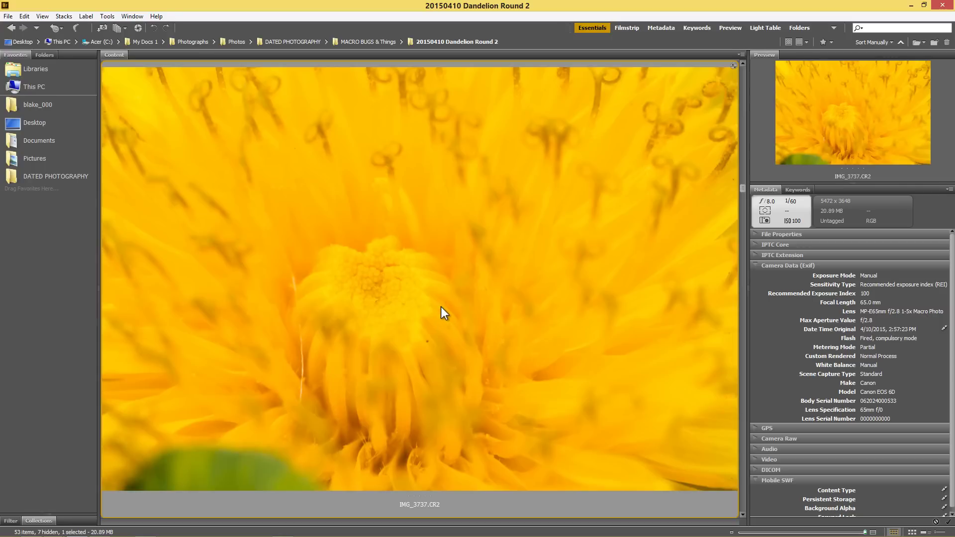
- Step back and forth through IMG_3737 to IMG_3741 in Bridge, ending on IMG_3741.CR2
key("Right")
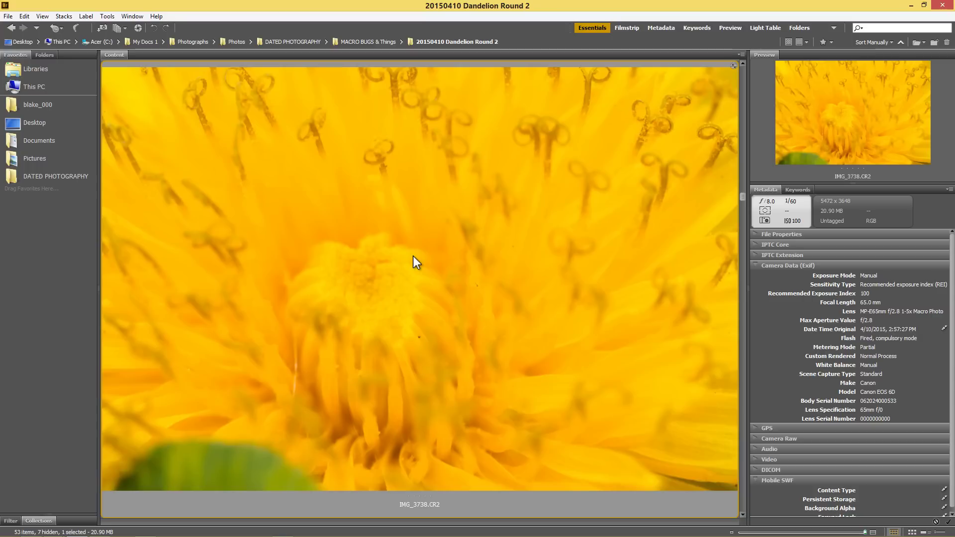
key("Right")
key("Right")
key("Right")
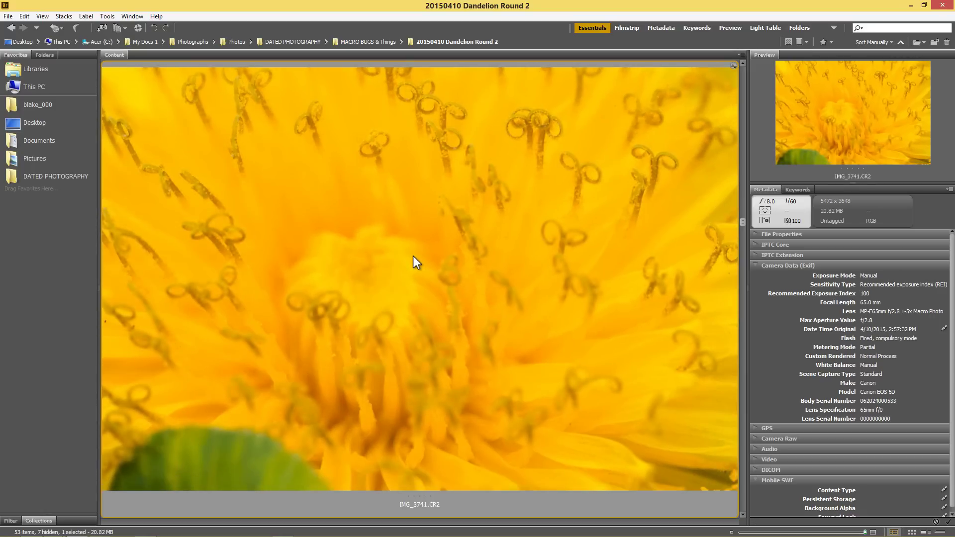
key("Left")
key("Left")
key("Left")
key("Left")
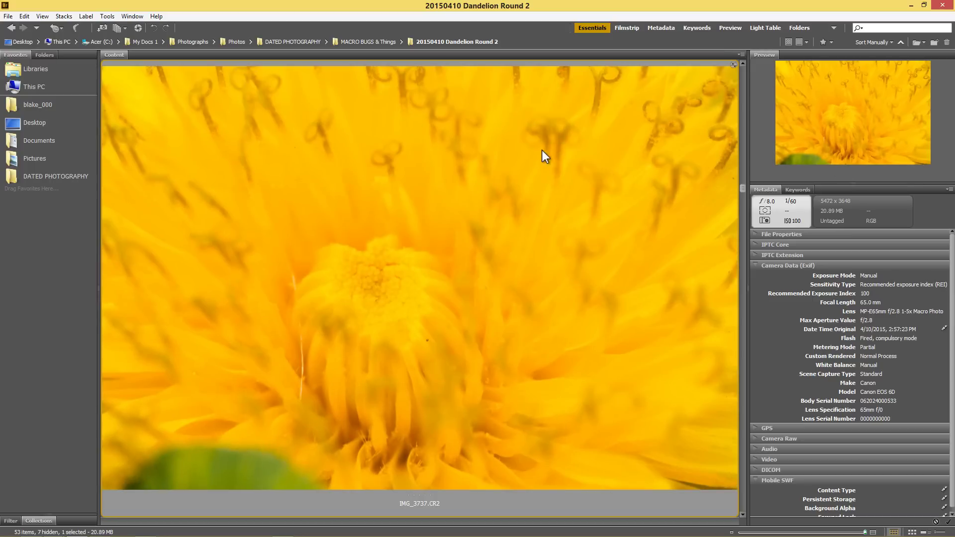
key("Right")
key("Right")
key("Right")
key("Right")
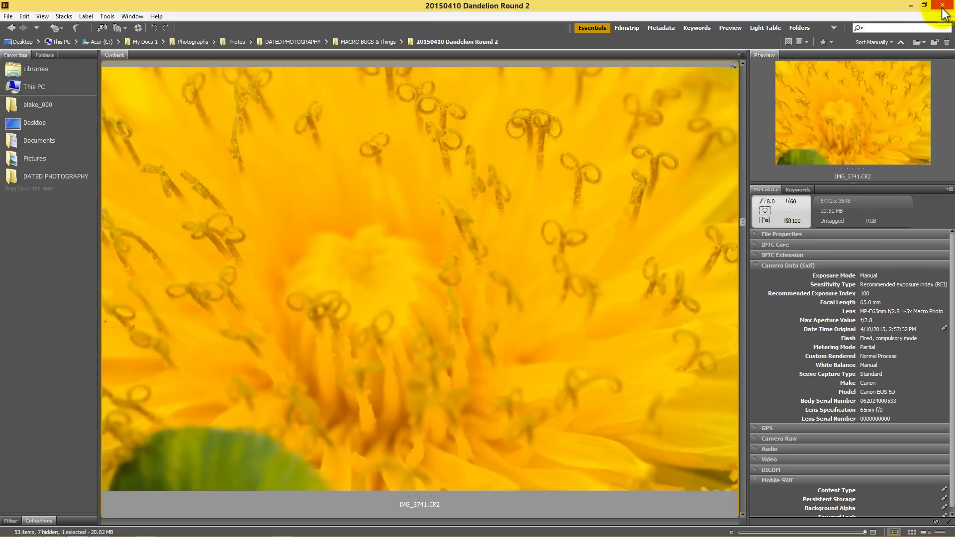
- Minimize Bridge and start File > Scripts > Load Files into Stack with Use set to Files
left_click(911, 5)
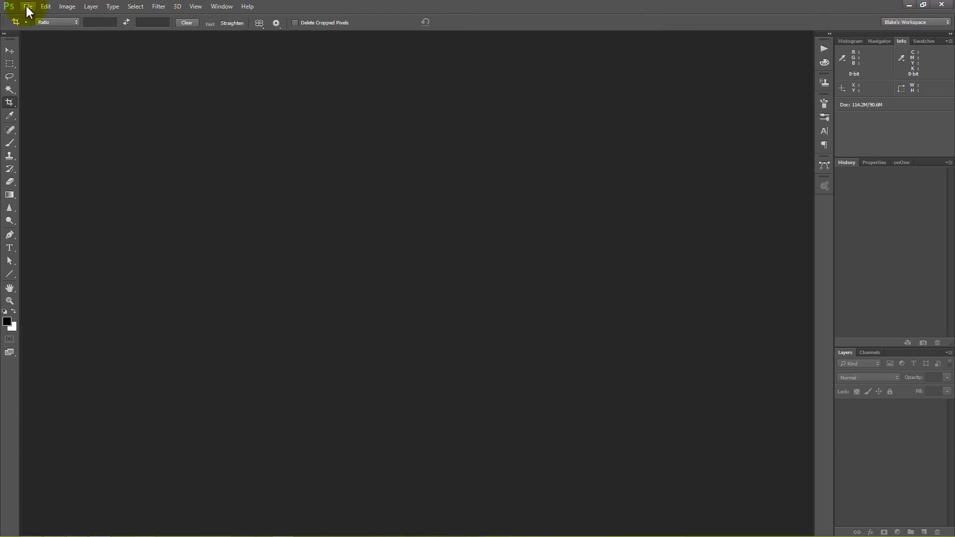
left_click(27, 6)
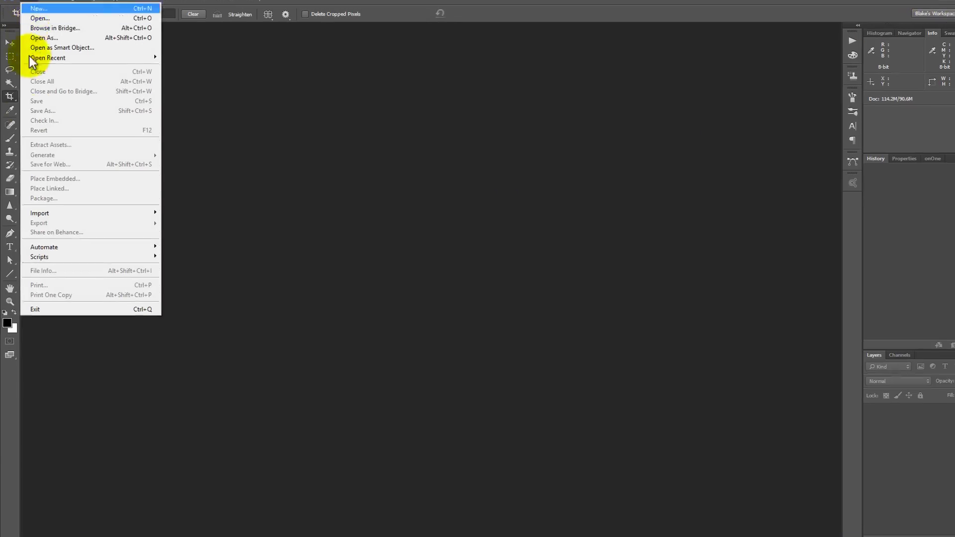
mouse_move(33, 256)
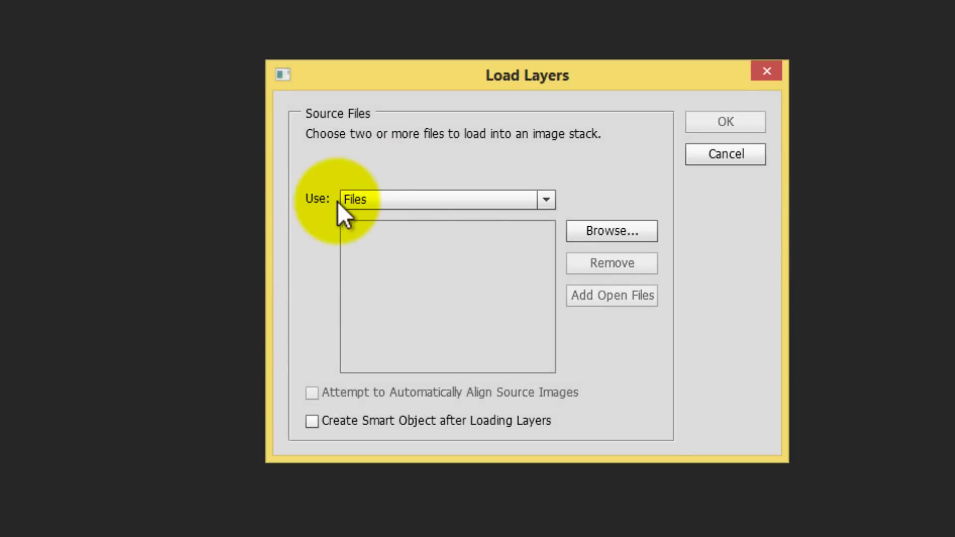
left_click(546, 200)
left_click(415, 218)
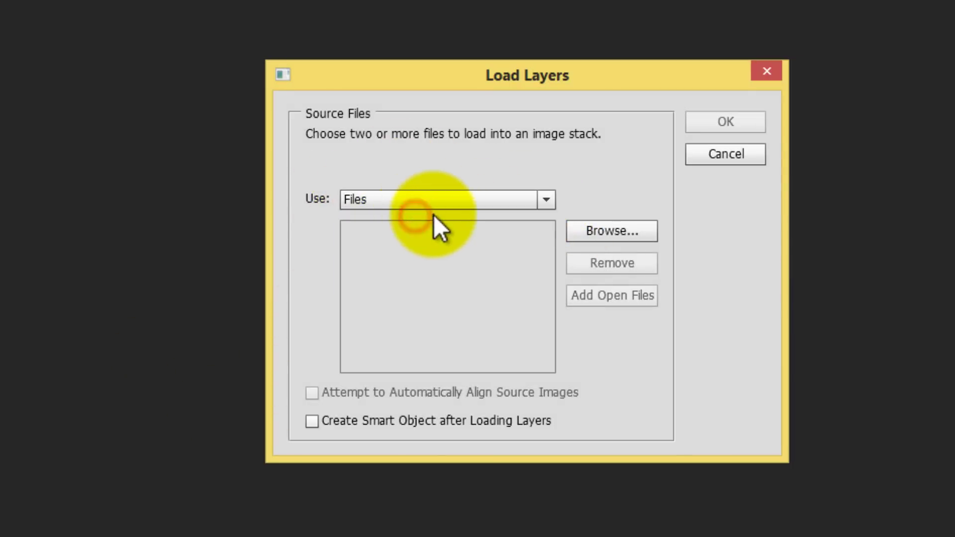
left_click(543, 201)
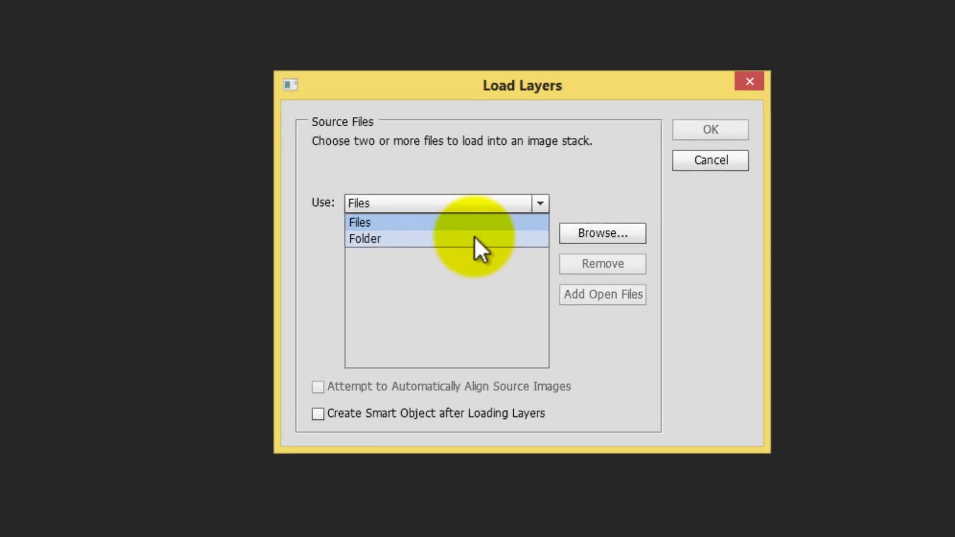
- Browse to DATED PHOTOGRAPHY > MACRO BUGS & Things > 20150410 Dandelion Round 2
left_click(473, 224)
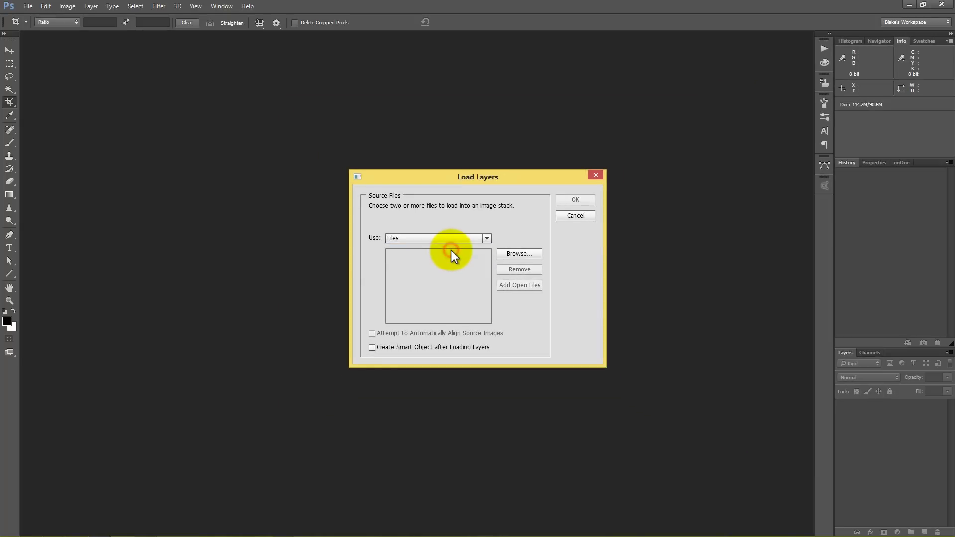
left_click(509, 252)
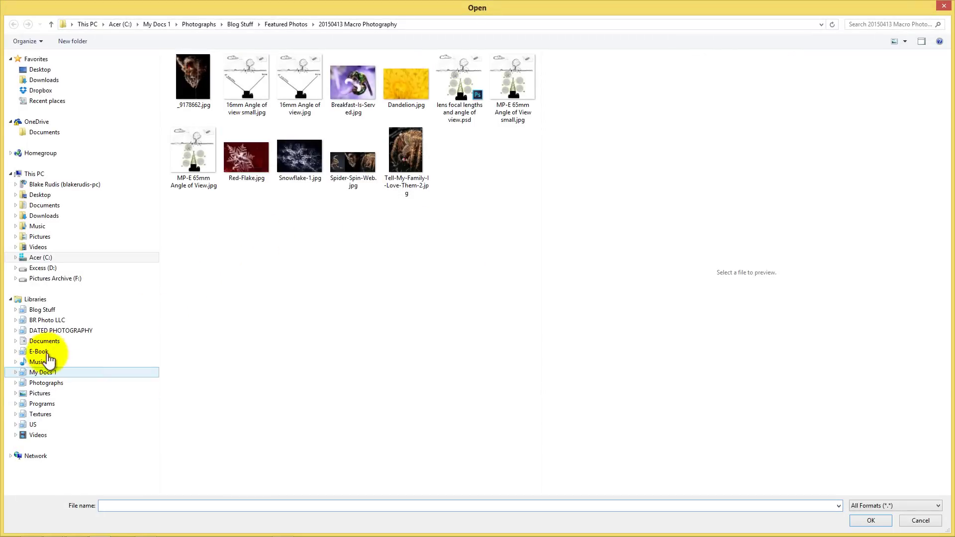
left_click(61, 330)
left_click(395, 413)
scroll(395, 413, "down", 1)
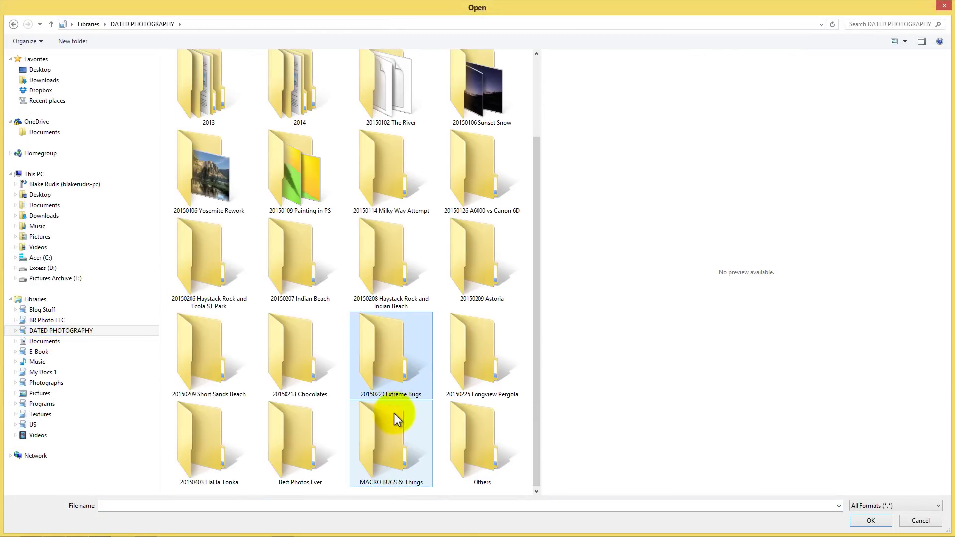
double_click(383, 447)
scroll(424, 348, "down", 2)
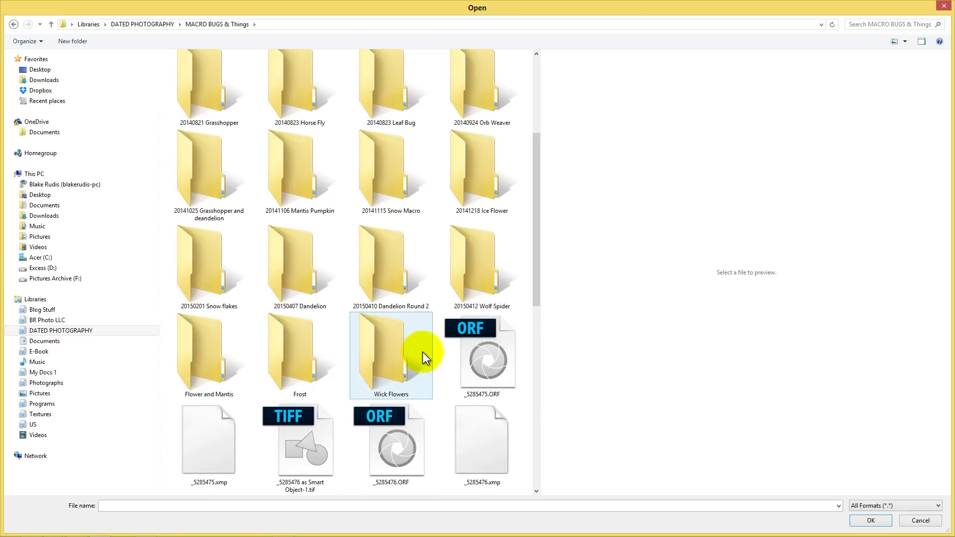
double_click(383, 276)
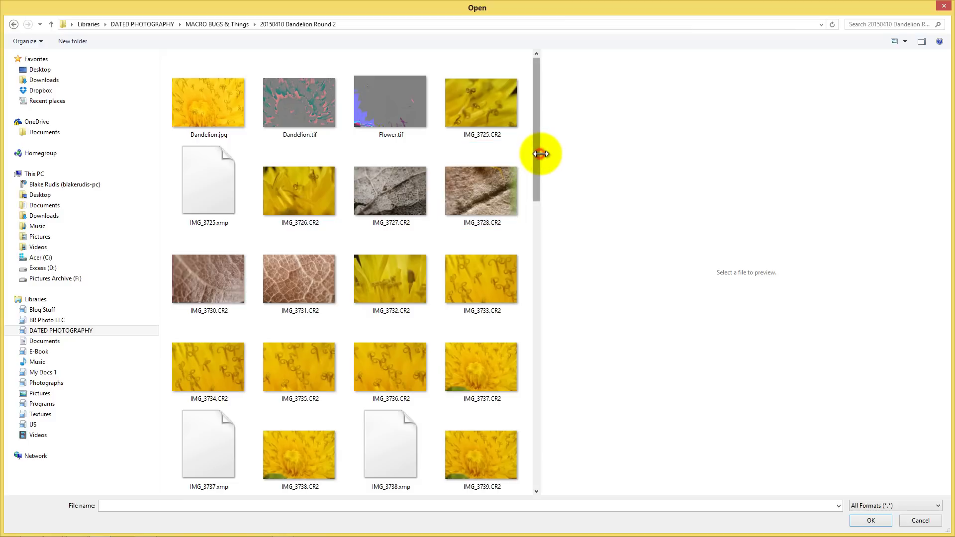
- Select IMG_3737.CR2 through IMG_3742.CR2 and add them to the source list
left_click_drag(545, 153, 712, 178)
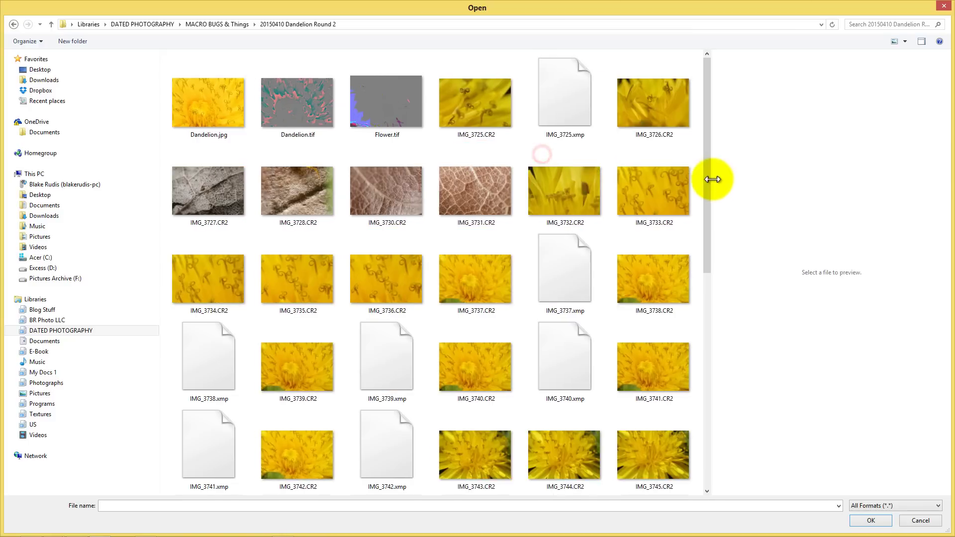
left_click(465, 273)
left_click(309, 440, "shift")
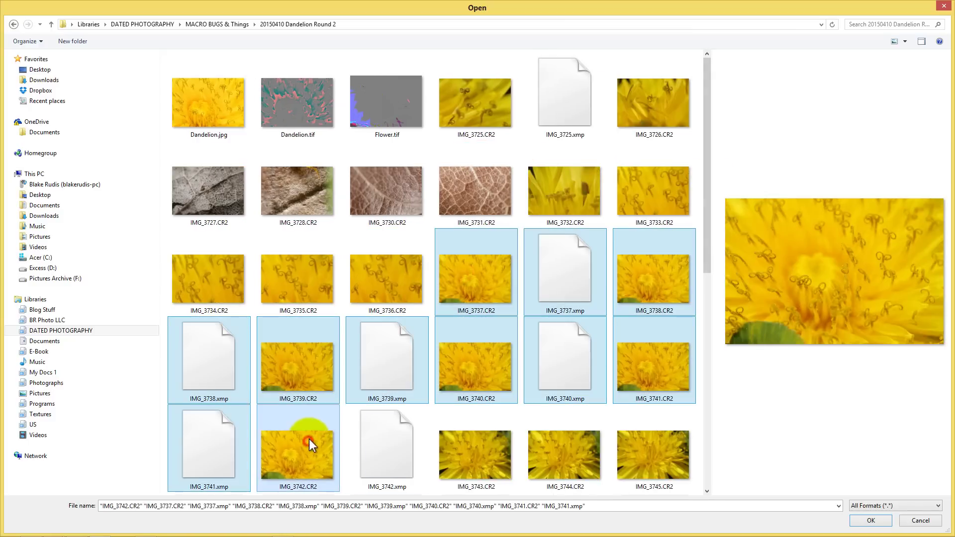
key("Return")
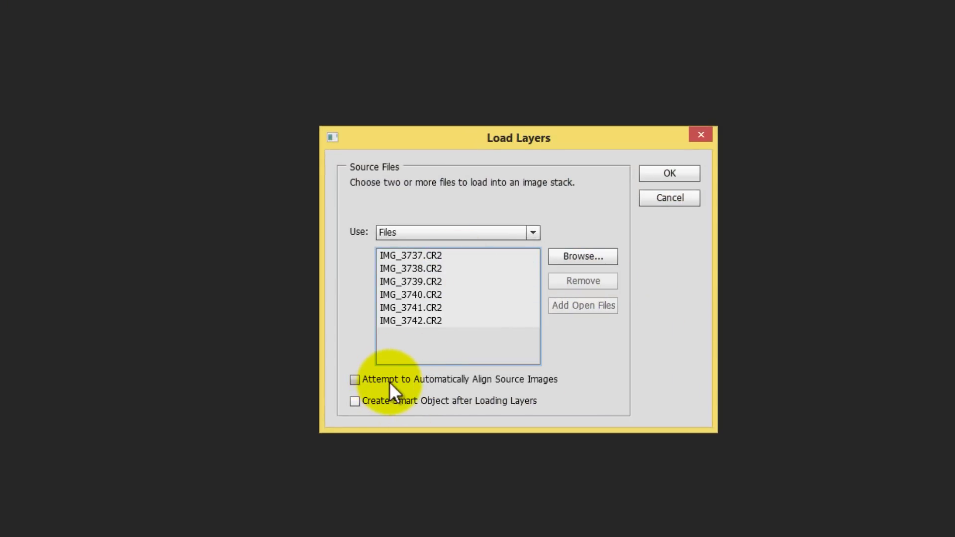
- Enable Attempt to Automatically Align Source Images and load the six shots as stacked layers
left_click(415, 378)
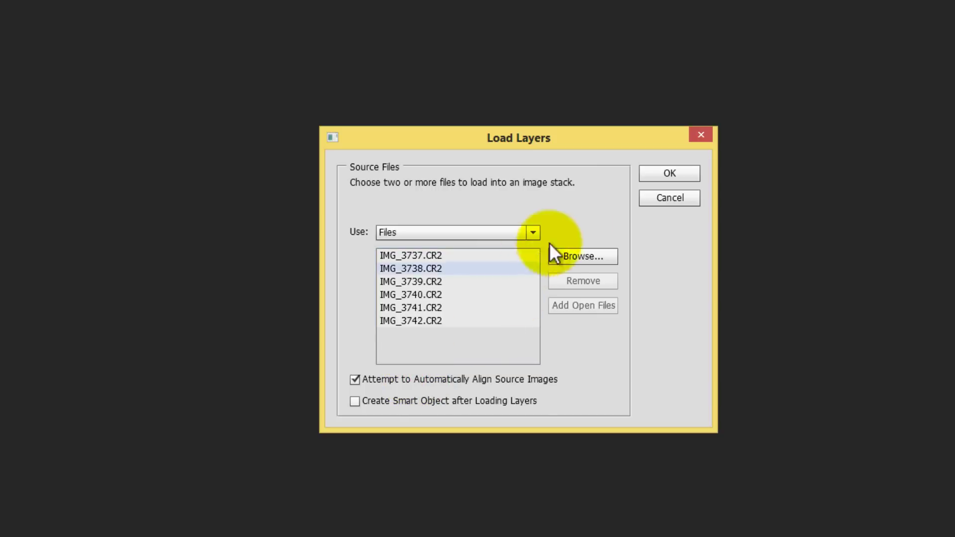
left_click(679, 174)
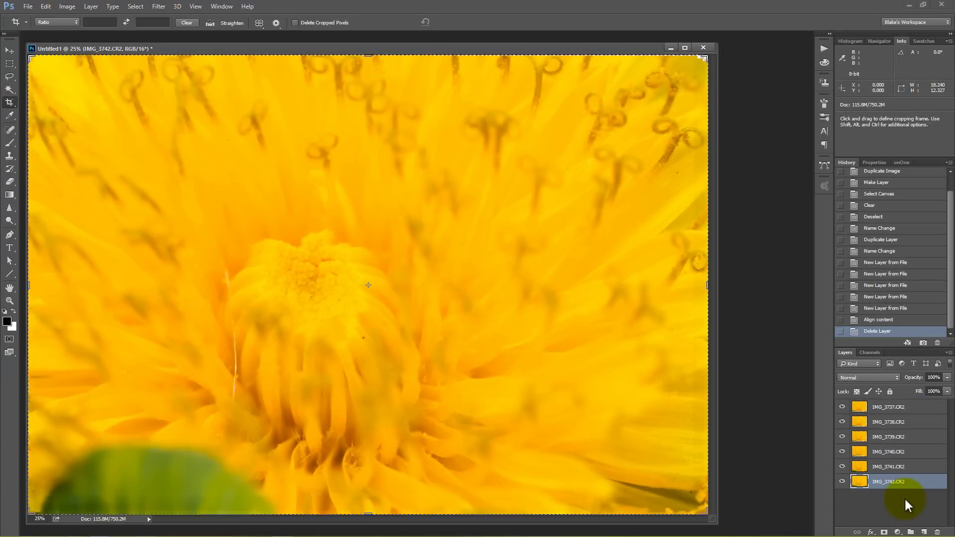
- Select all six layers and Auto-Blend them using Stack Images with Seamless Tones and Colors
left_click(892, 481)
left_click(888, 410, "shift")
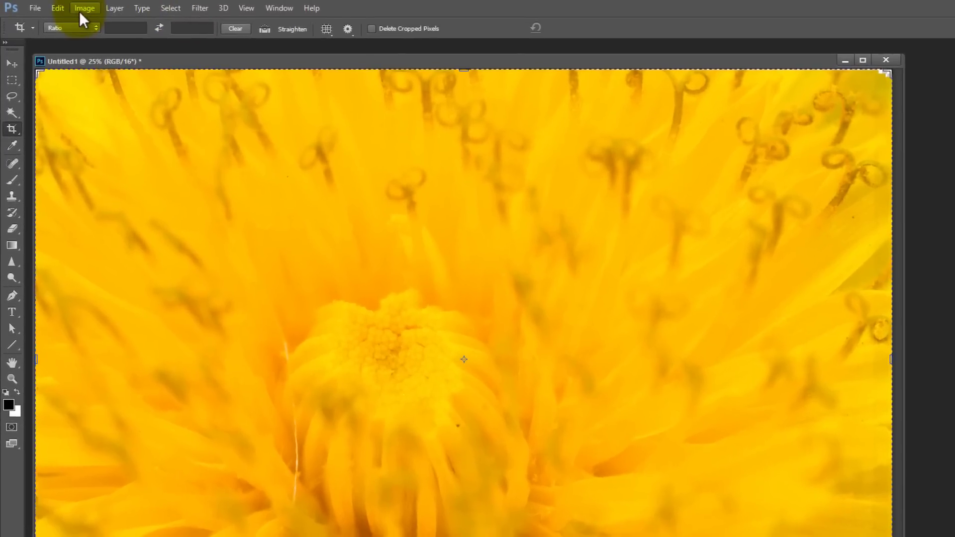
left_click(60, 9)
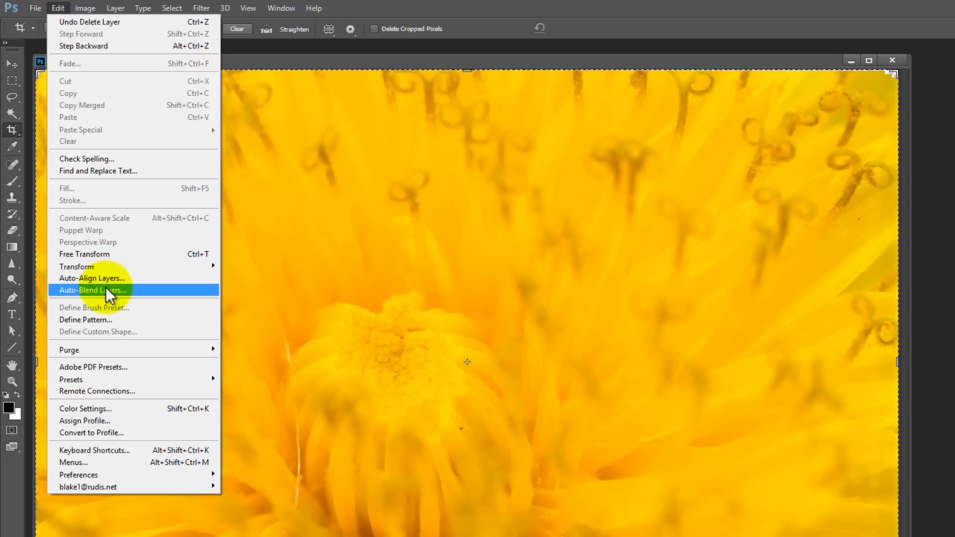
left_click(108, 290)
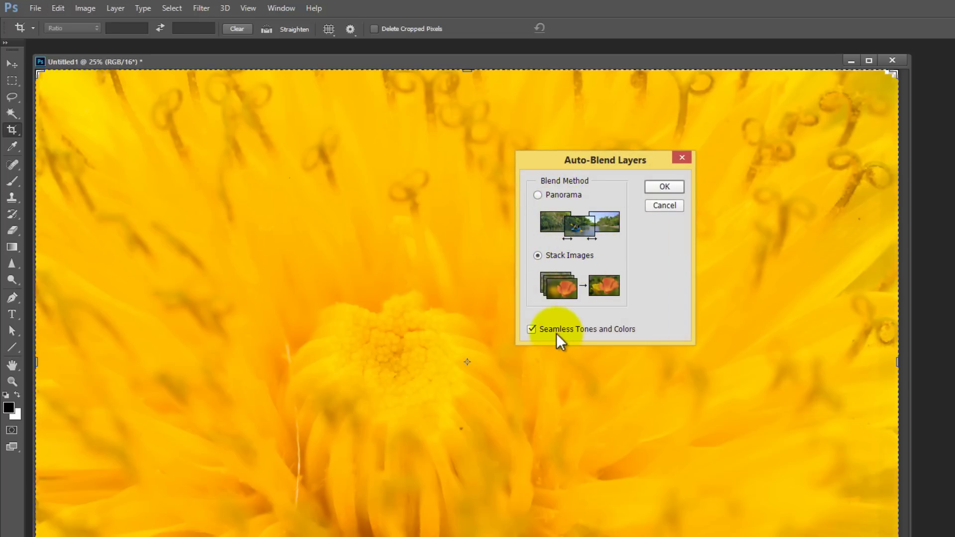
left_click(666, 187)
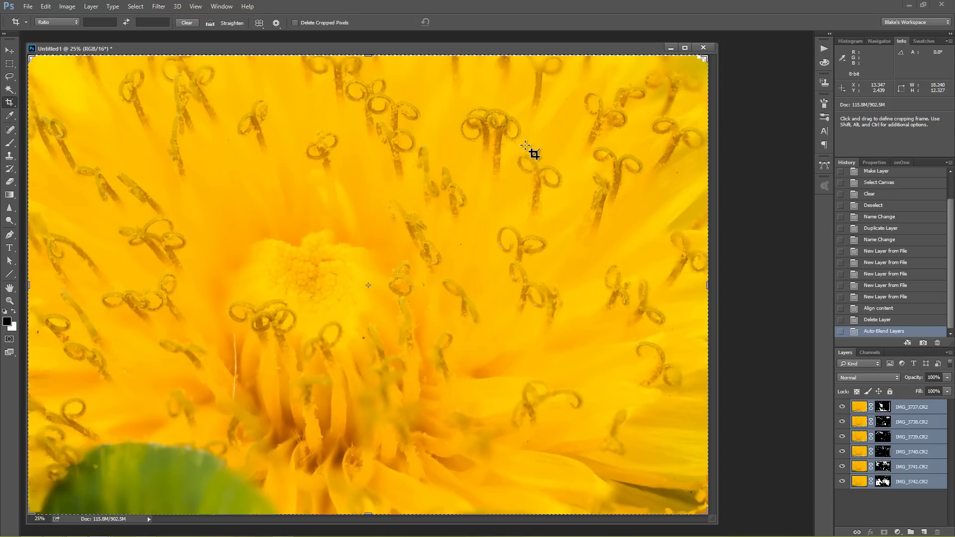
- Compare the un-blended and blended states, then inspect the masks of IMG_3737 through IMG_3739
left_click(874, 320)
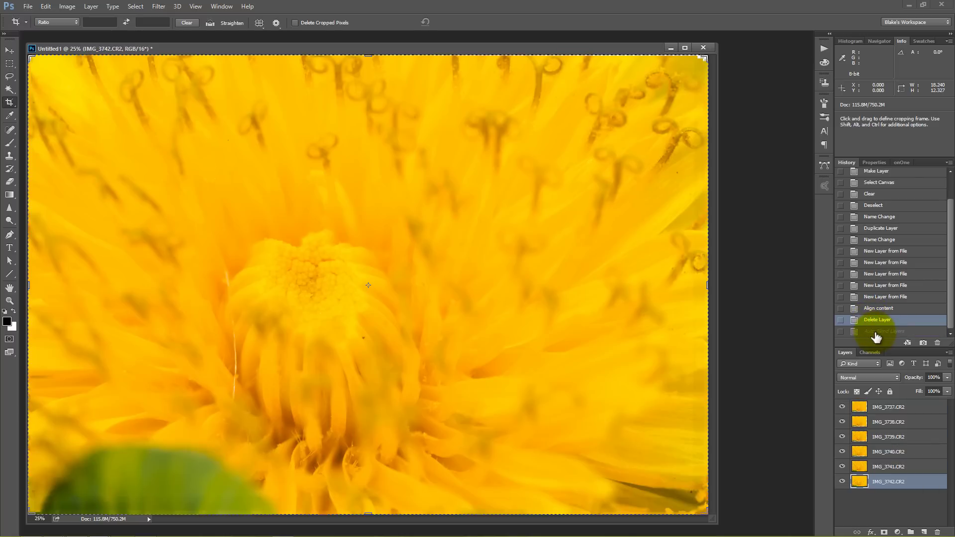
left_click(873, 331)
left_click(874, 321)
left_click(866, 331)
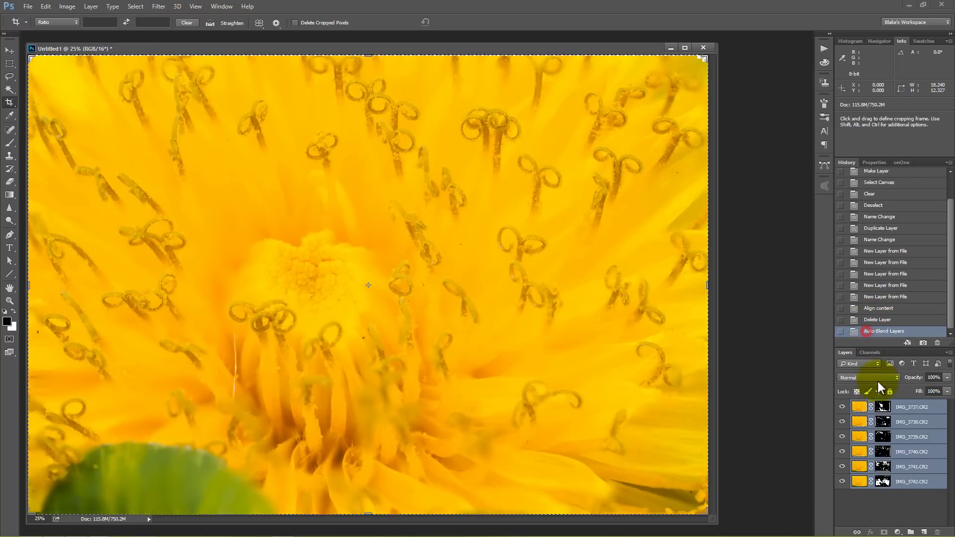
left_click(883, 407, "alt")
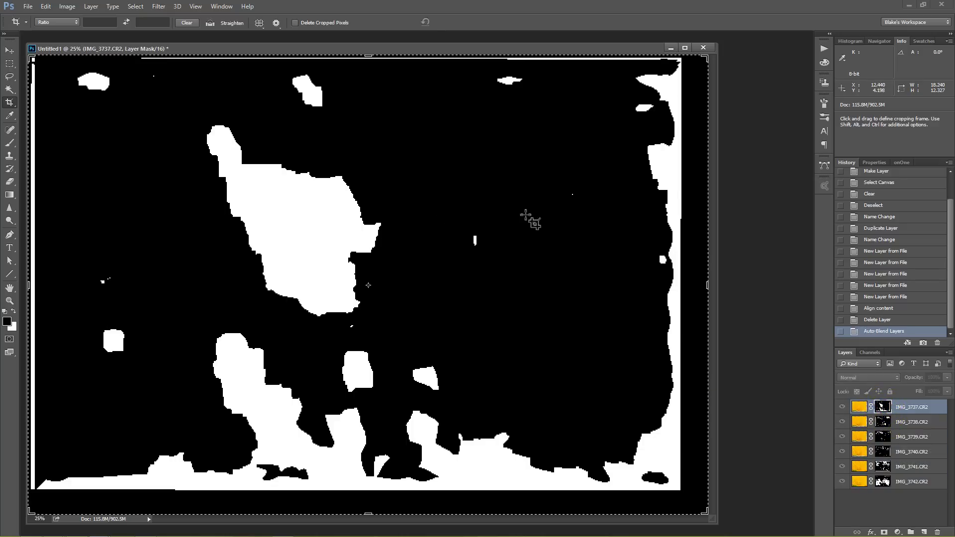
left_click(884, 423, "alt")
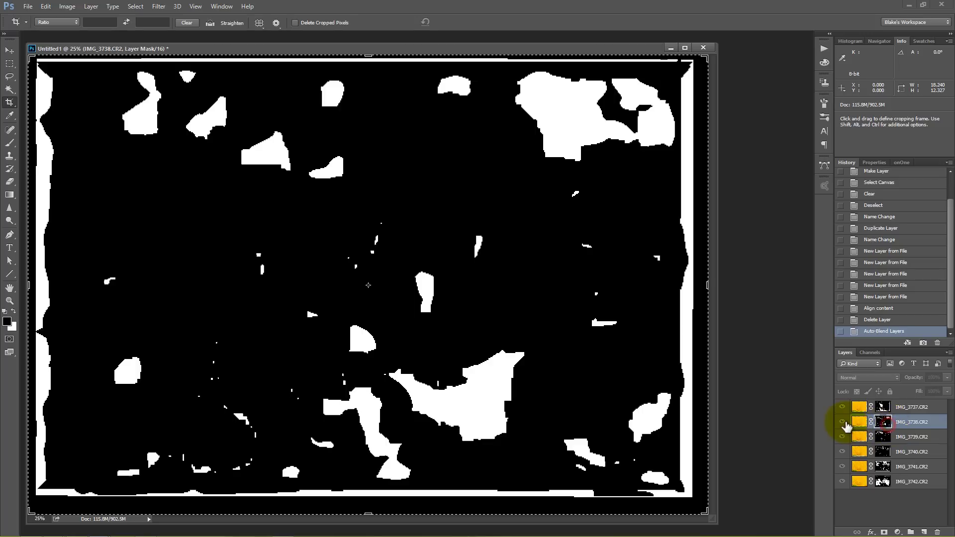
left_click(883, 436, "alt")
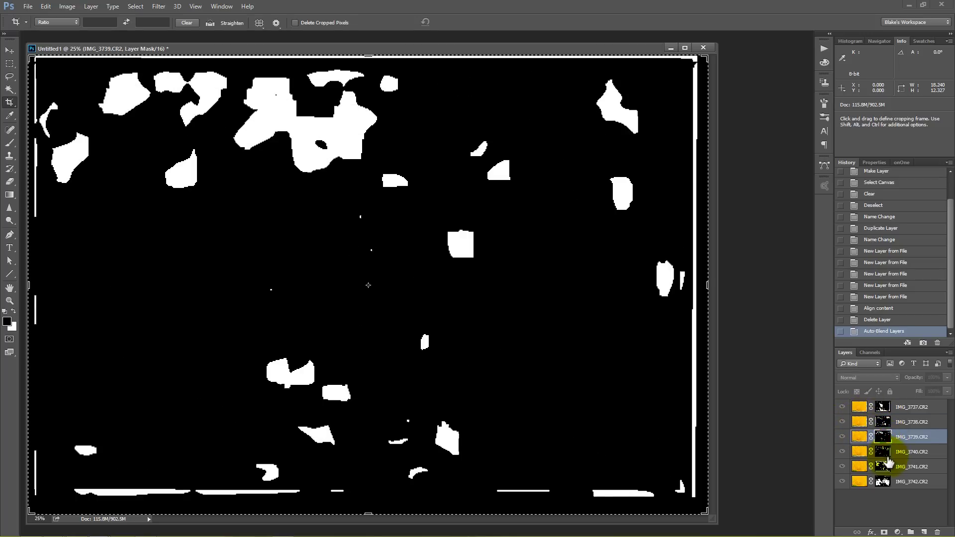
left_click(885, 438, "alt")
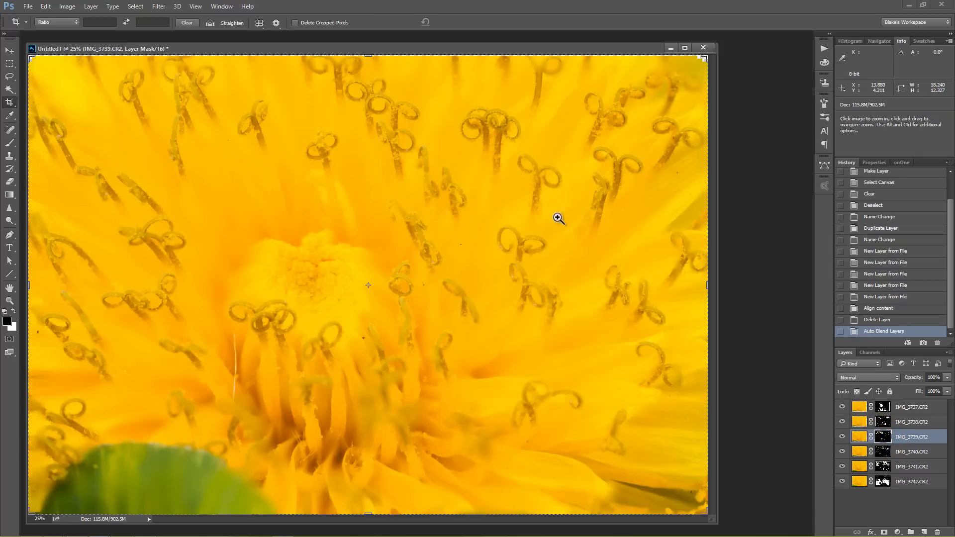
- Paint out the stray white patch on IMG_3739.CR2's mask, then fit the image on screen
left_click_drag(554, 216, 584, 237)
left_click_drag(475, 313, 556, 132)
left_click_drag(511, 303, 478, 234)
left_click(883, 437, "alt")
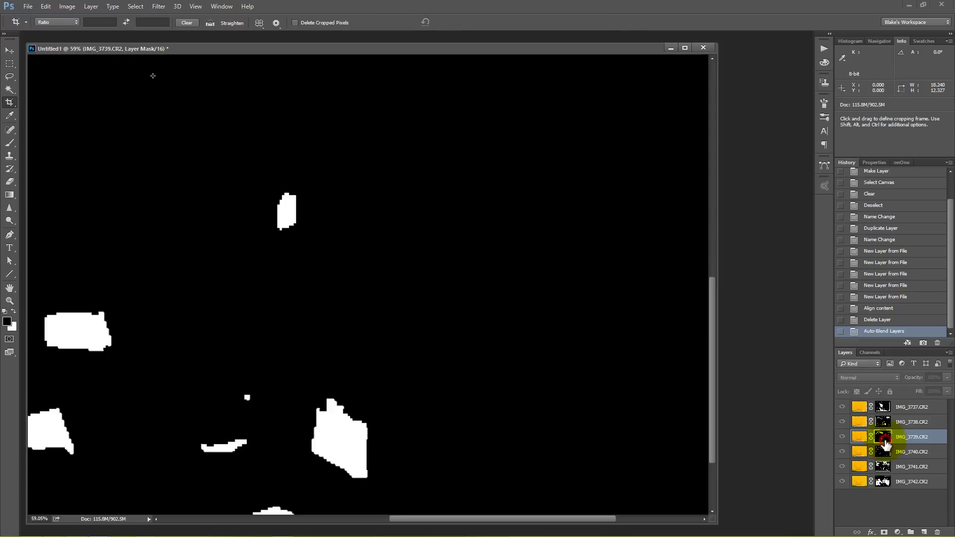
mouse_move(272, 198)
left_mouse_down()
mouse_move(300, 229)
mouse_move(307, 220)
mouse_move(294, 211)
left_mouse_up()
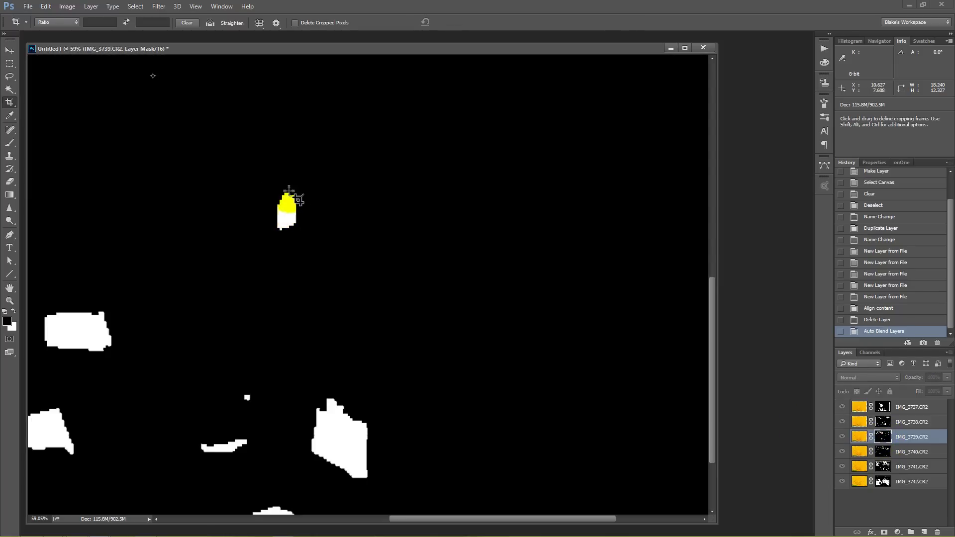
left_click(876, 436, "alt")
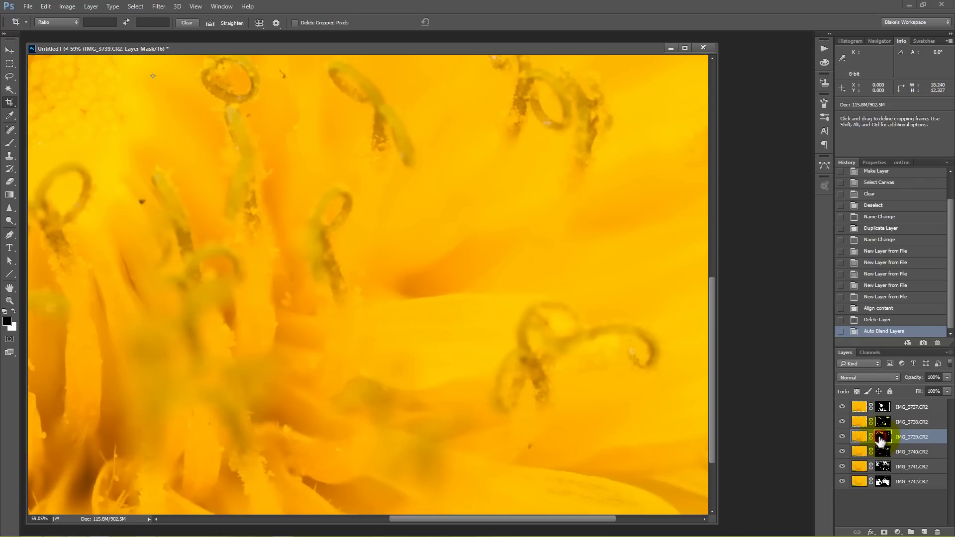
right_click(365, 215)
left_click(375, 222)
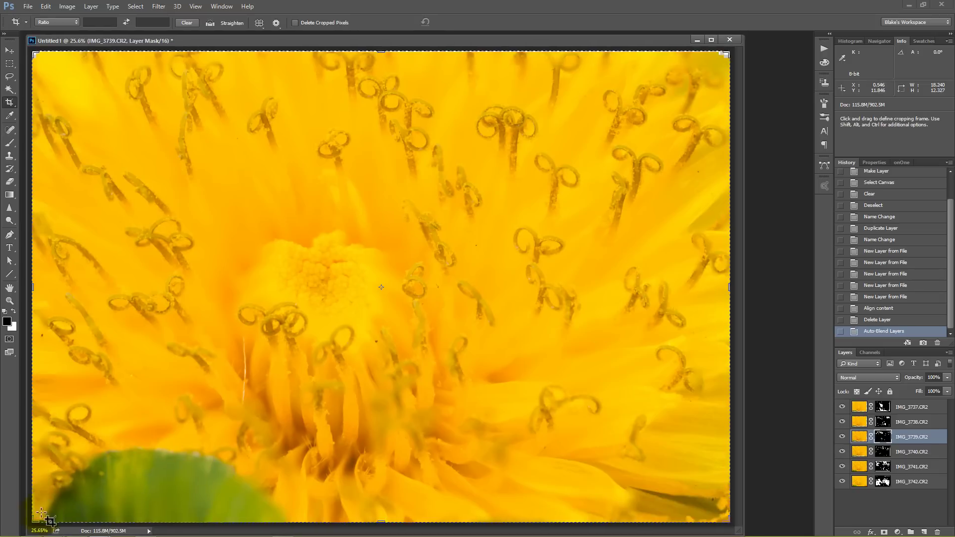
- Shrink the crop from the lower-left corner, reposition the flower centre on a thirds intersection, and commit
left_click_drag(32, 520, 94, 485)
left_click_drag(186, 453, 250, 446)
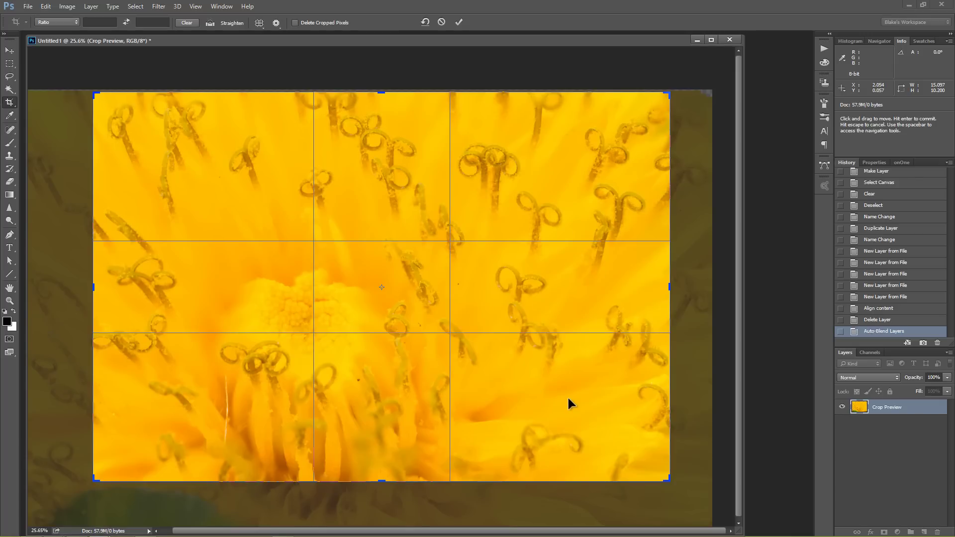
key("Return")
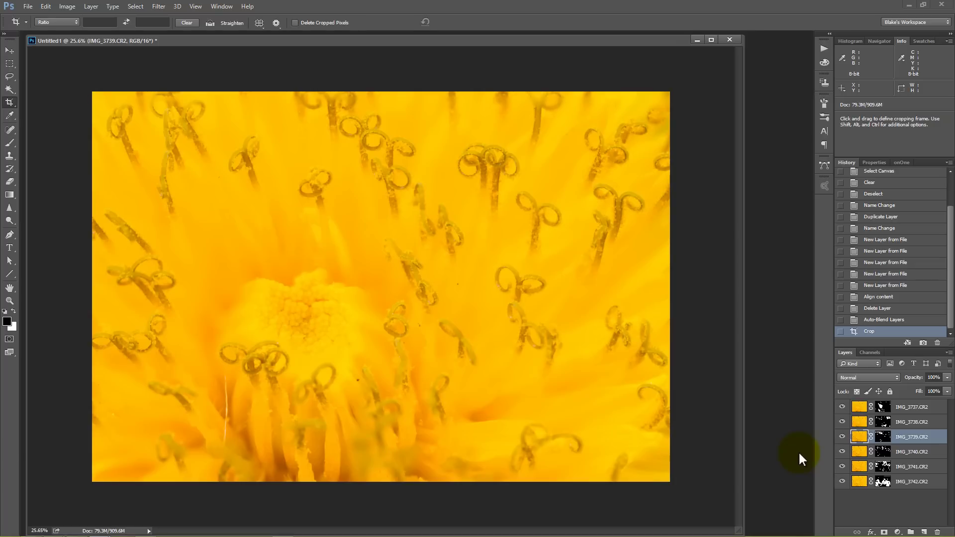
- Group all six layers into Group 1, duplicate it, and merge Group 1 copy into one layer
left_click(912, 482)
left_click(909, 413, "shift")
key("ctrl+g")
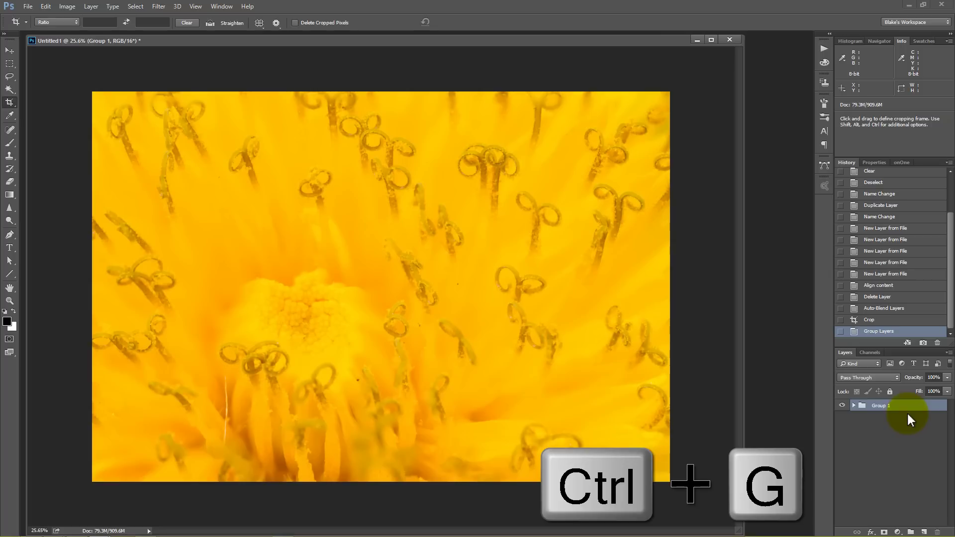
key("ctrl+j")
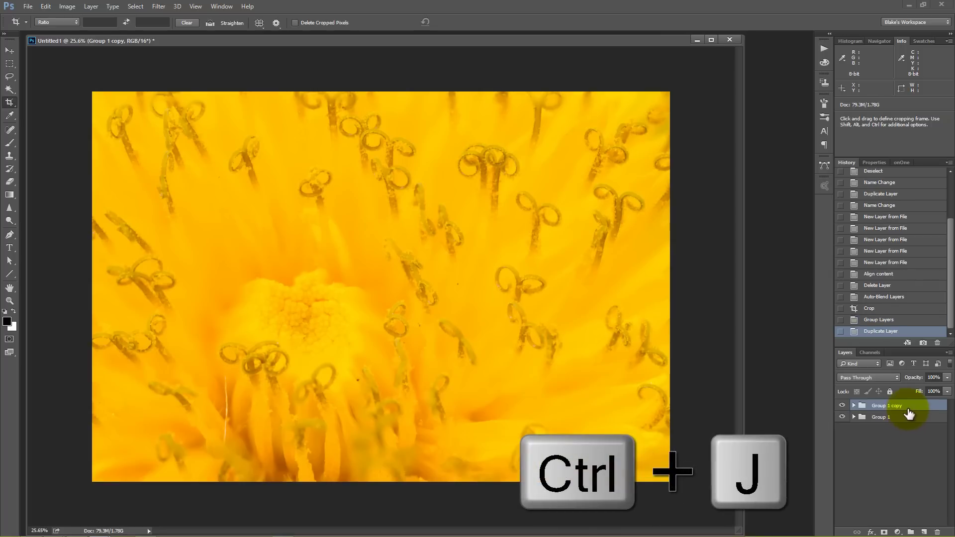
right_click(904, 403)
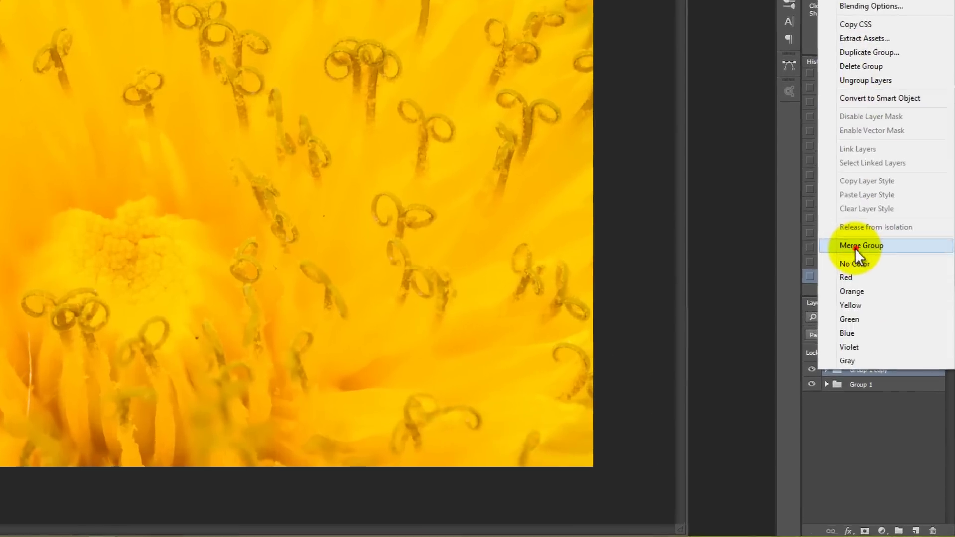
left_click(855, 246)
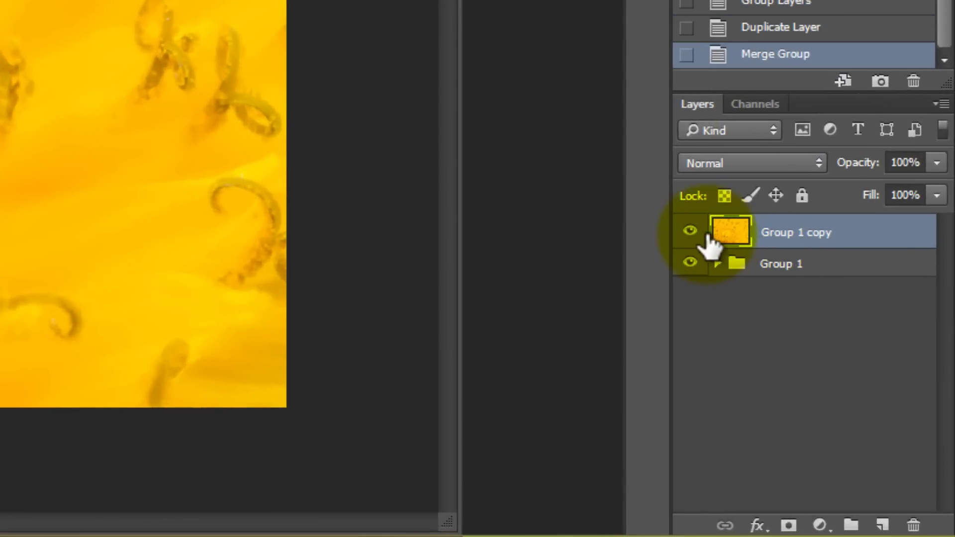
- Toggle Group 1 copy to compare, then expand and collapse Group 1 to check its layers
left_click(812, 370)
left_click(690, 231)
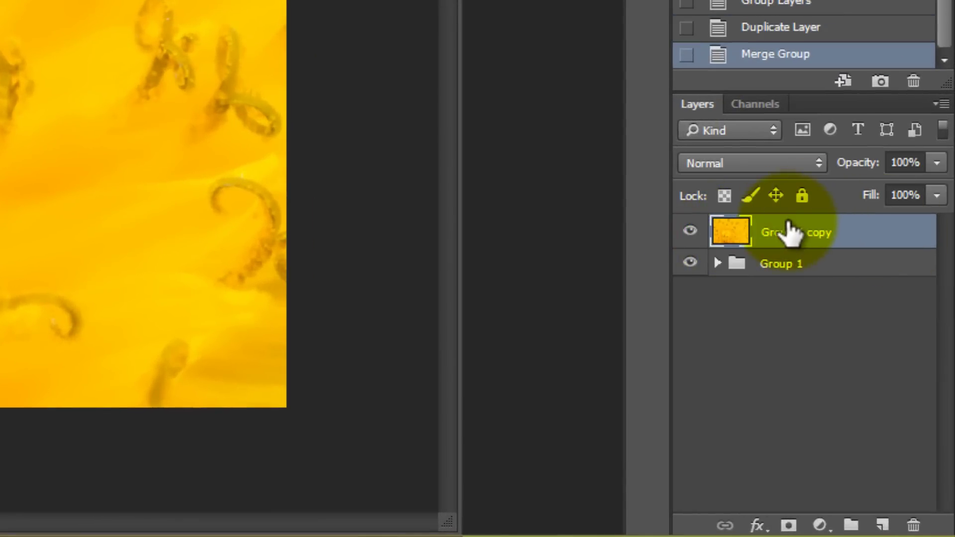
left_click(717, 263)
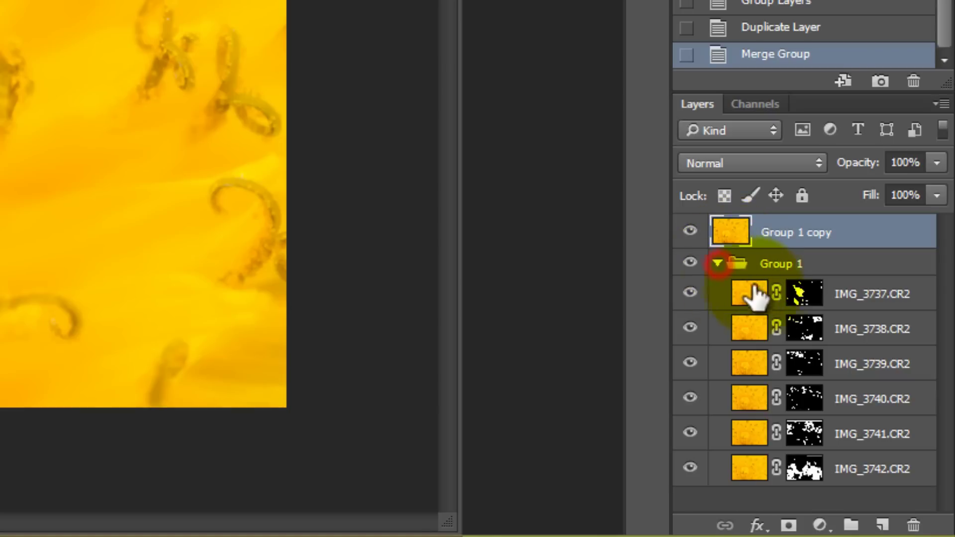
left_click(717, 262)
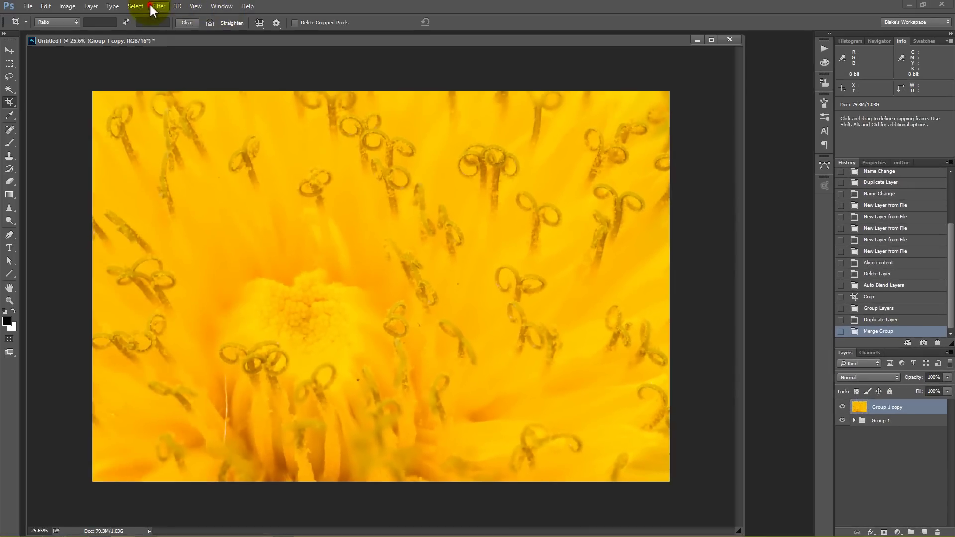
- Apply Filter > Camera Raw Filter to the merged Group 1 copy layer
left_click(158, 7)
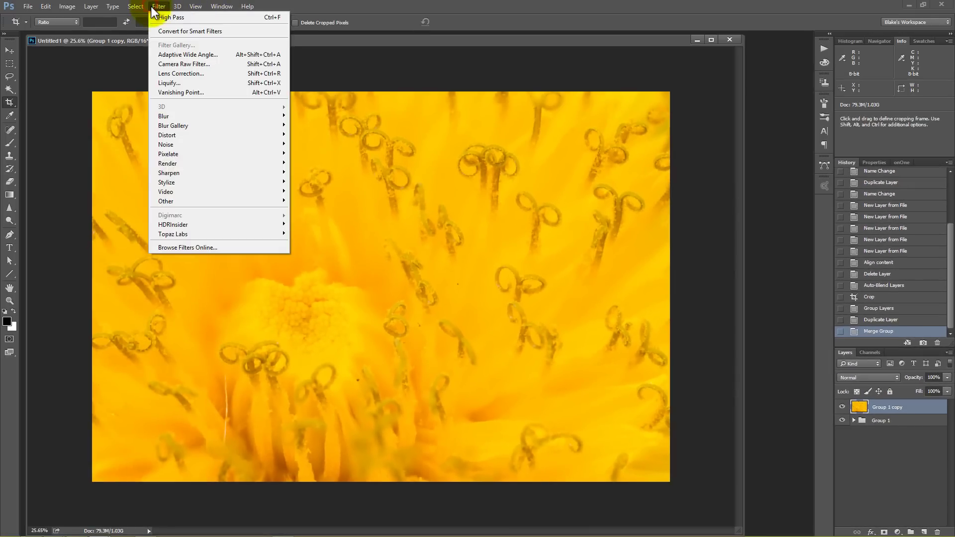
left_click(174, 63)
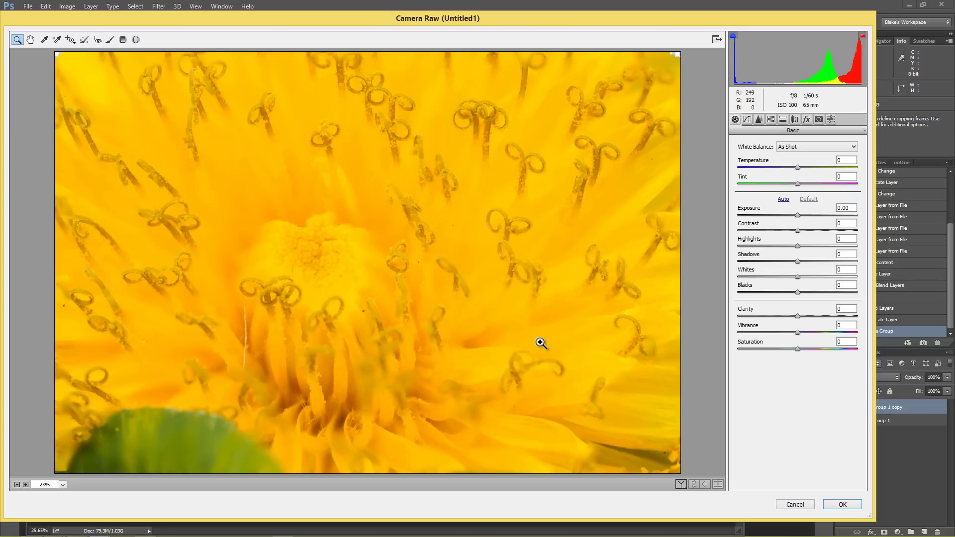
- In the Basic panel, raise Exposure to +0.20 and Clarity to +21 to brighten the dandelion
left_click_drag(798, 215, 810, 261)
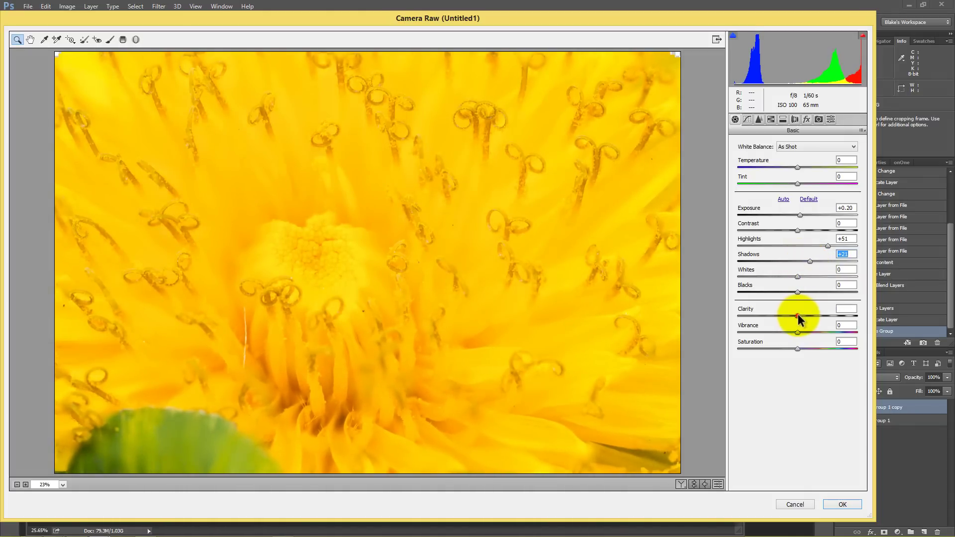
left_click_drag(797, 315, 810, 309)
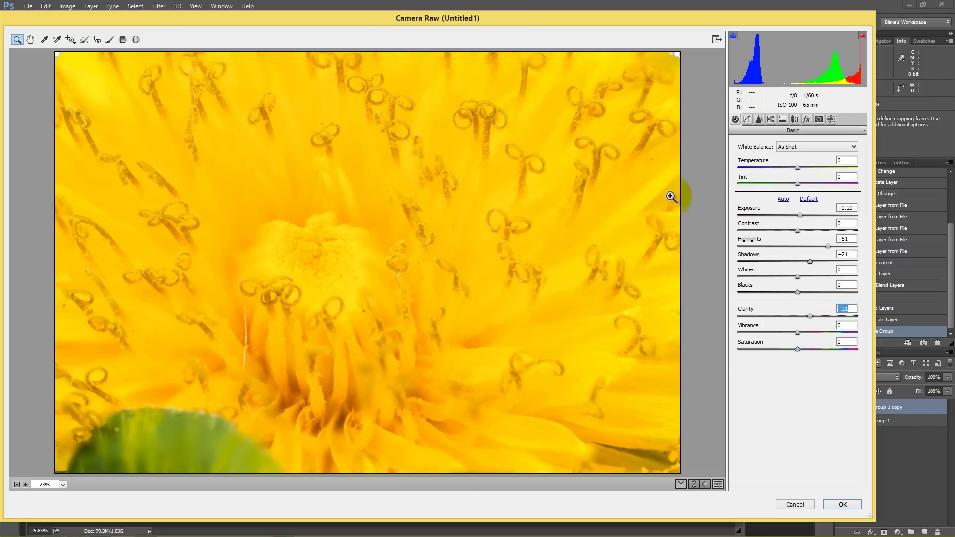
- Turn on Spot Removal with Visualize Spots and heal a dust spot on the petals
left_click(85, 40)
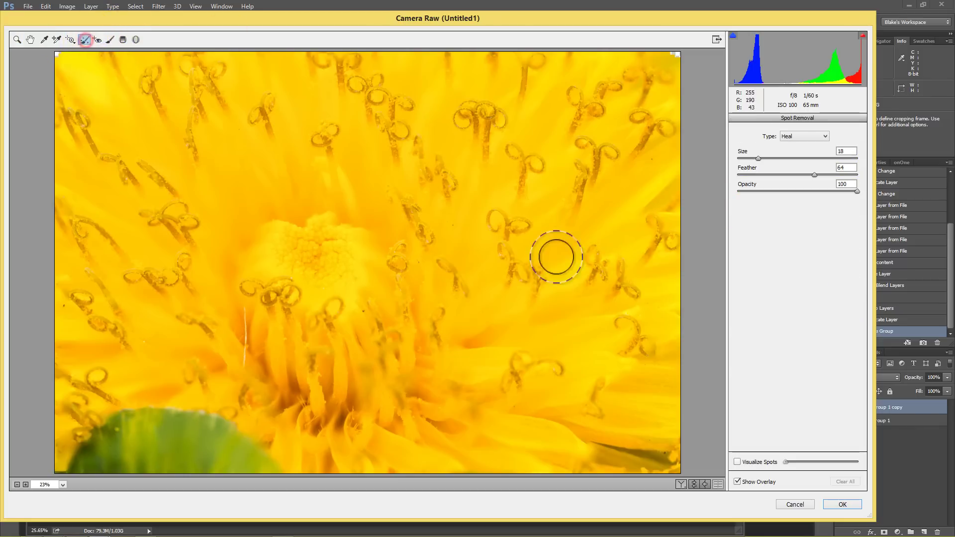
left_click(752, 462)
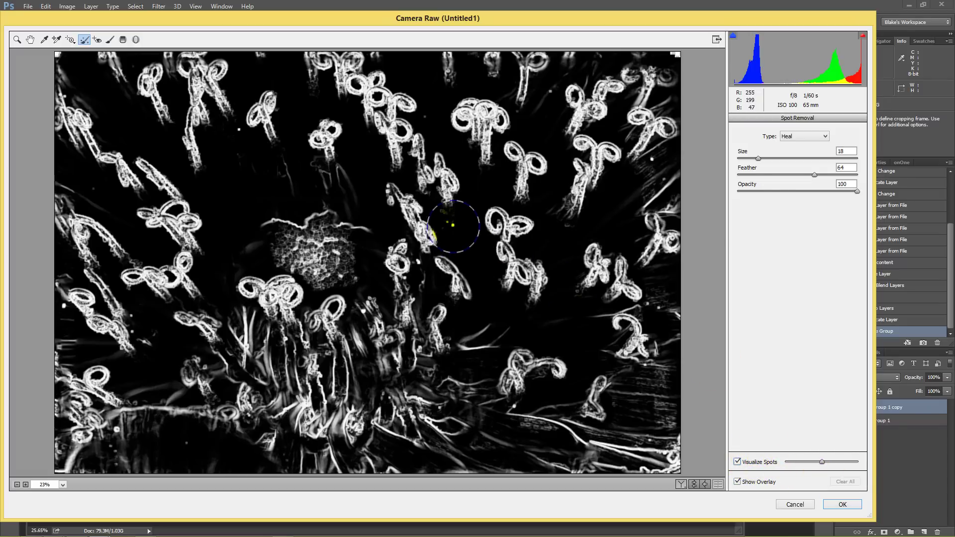
left_click(429, 215)
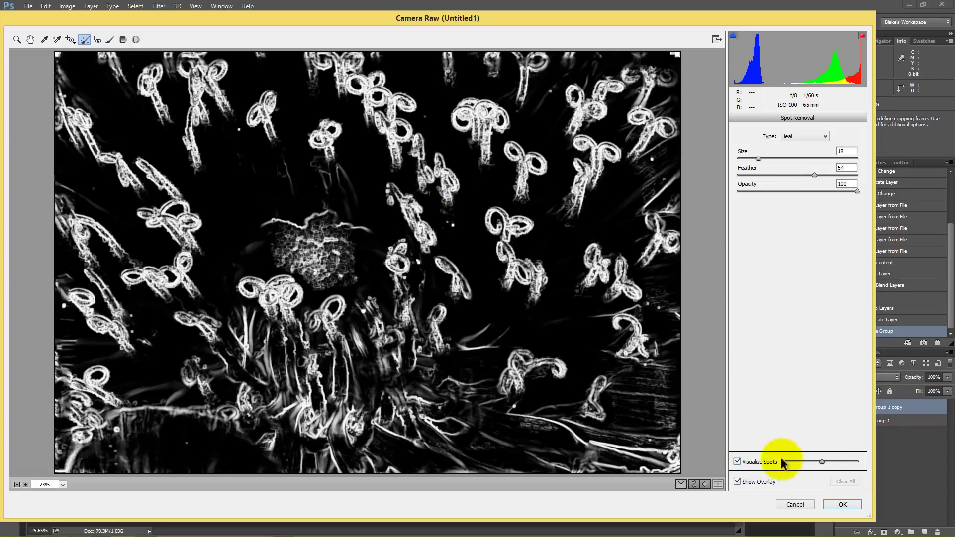
- Recheck the petals with Visualize Spots, then return to the Hand tool and apply the Camera Raw Filter
left_click(71, 39)
left_click(84, 40)
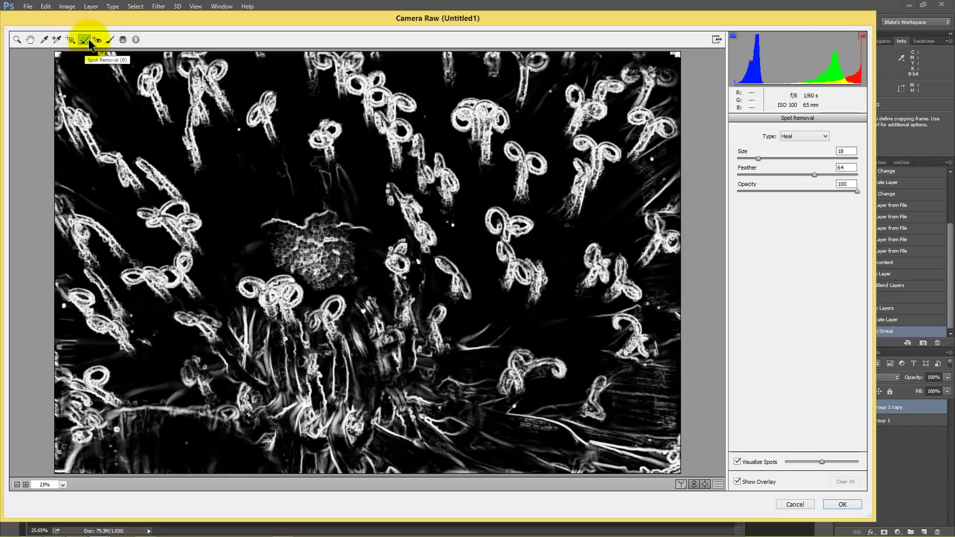
left_click(738, 462)
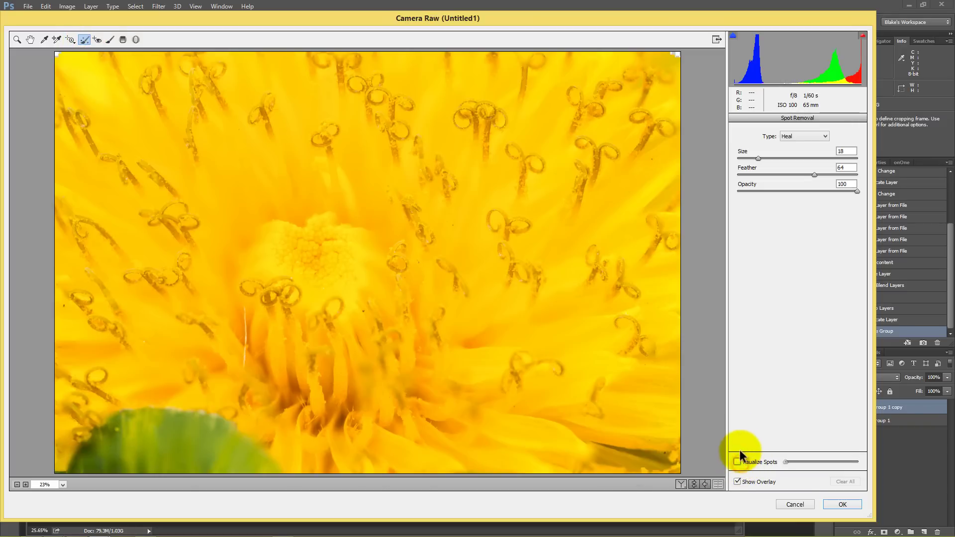
left_click(738, 462)
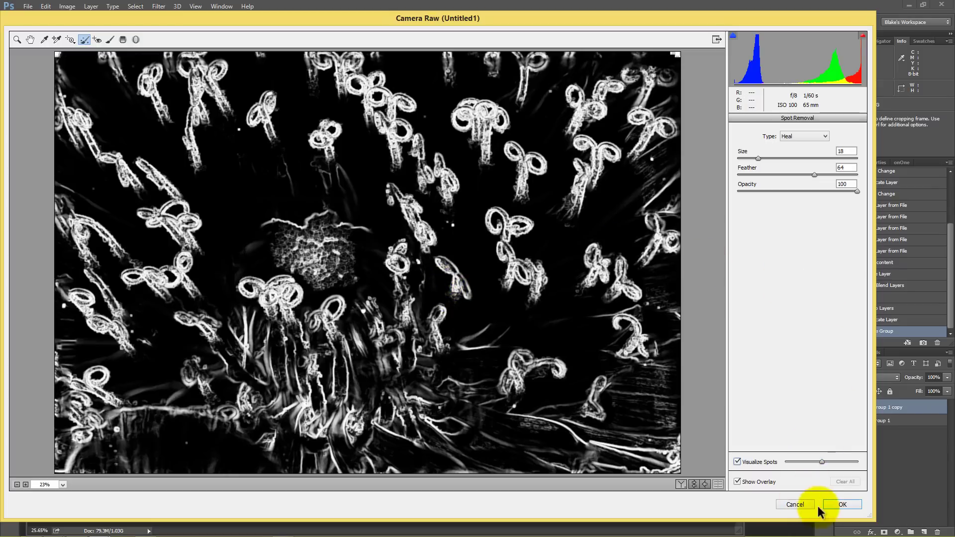
left_click(30, 39)
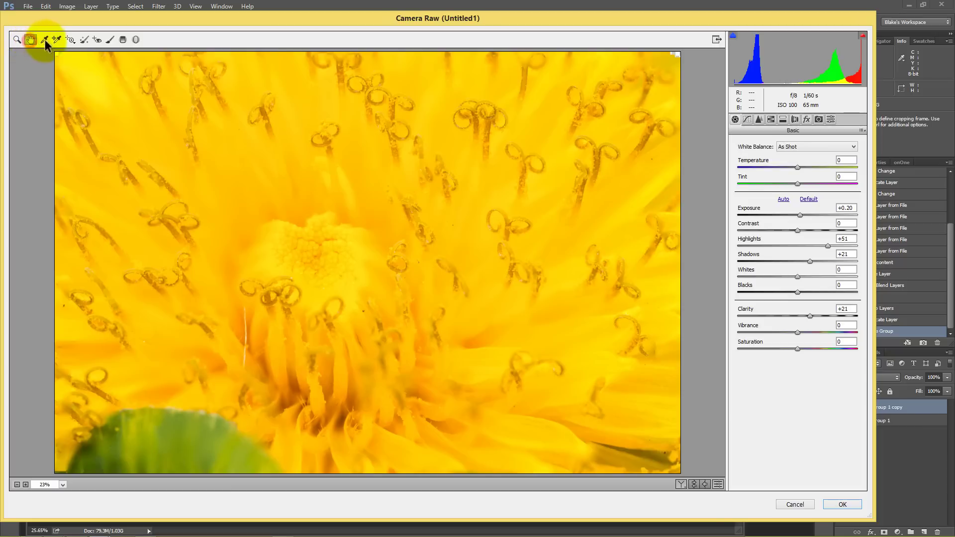
left_click(841, 503)
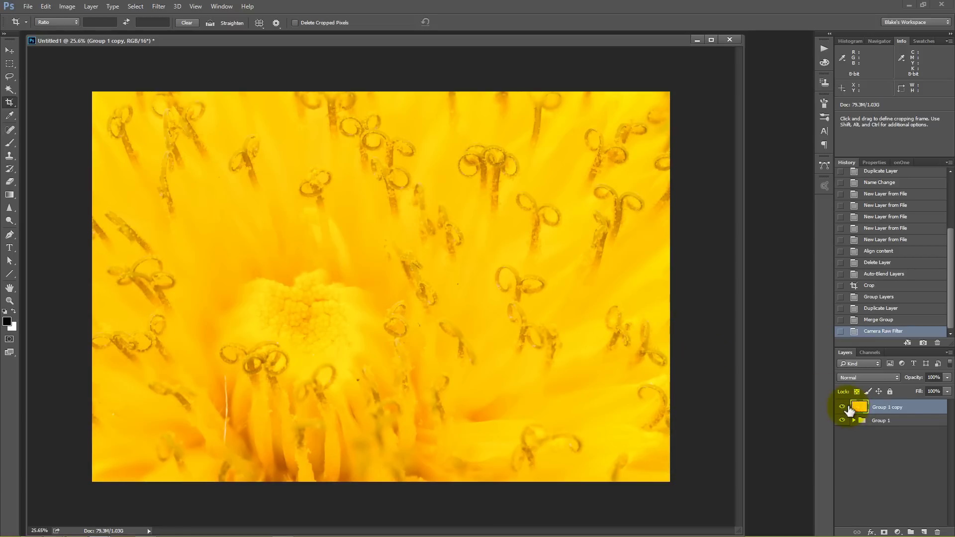
- Compare Group 1 copy against the original Group 1 stack, and expand Group 1 to show its six layers
left_click(844, 407)
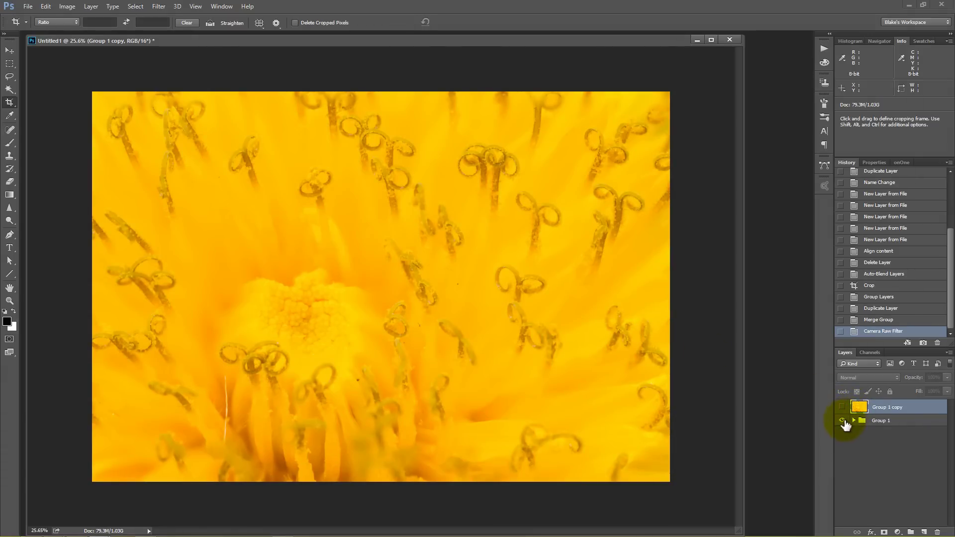
left_click(842, 420)
left_click(842, 420)
left_click(853, 420)
left_click(842, 407)
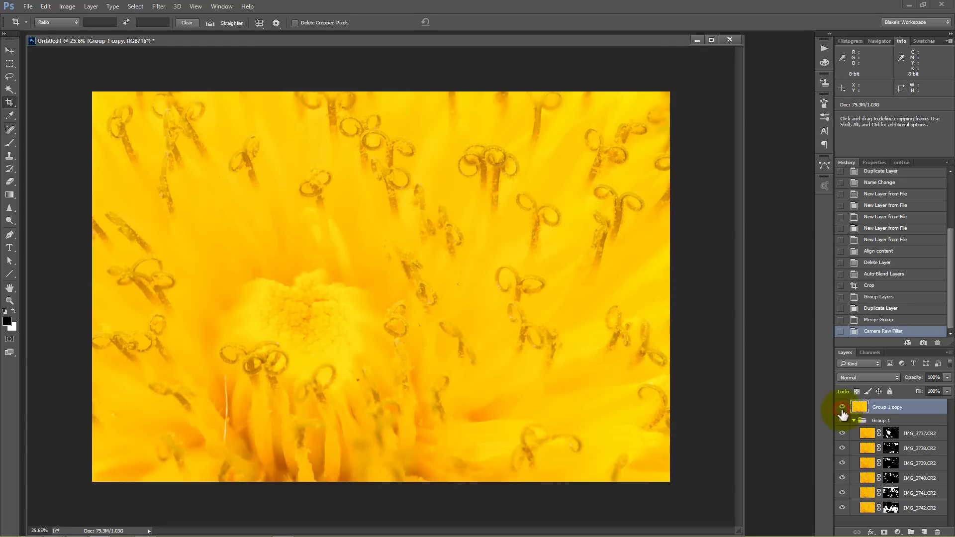